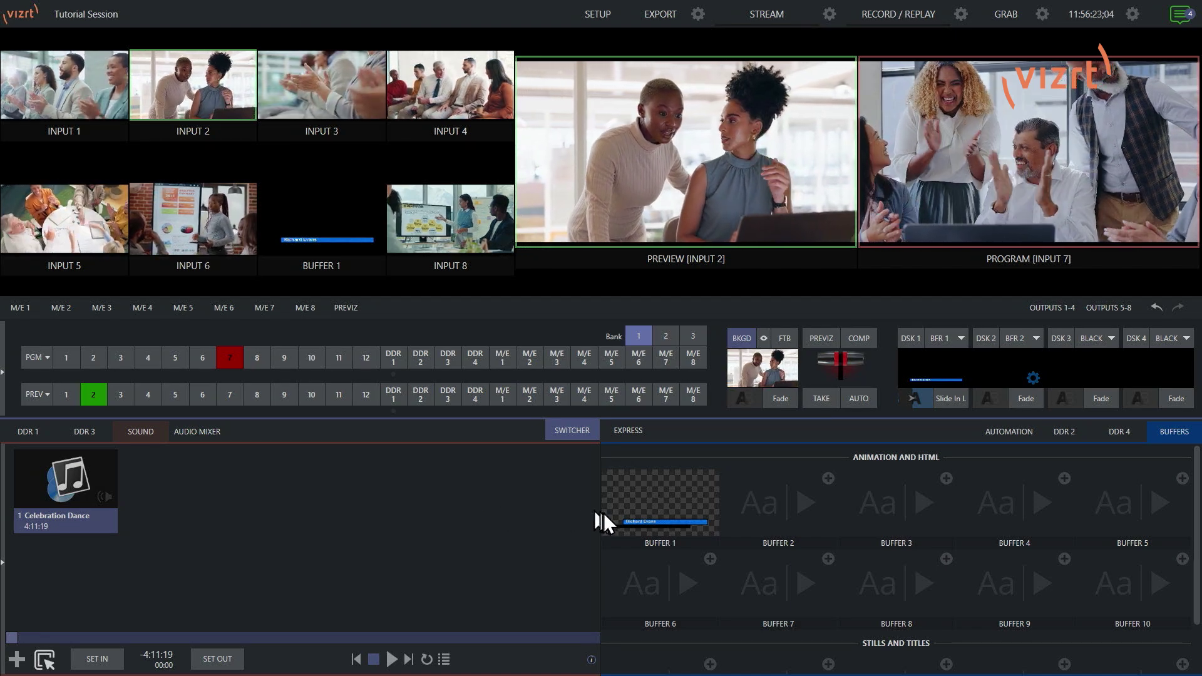
# Step: Bring the Buffer 1 lower-third name title on air with DSK 1 Slide In, then open it for editing
pyautogui.moveTo(665, 522)
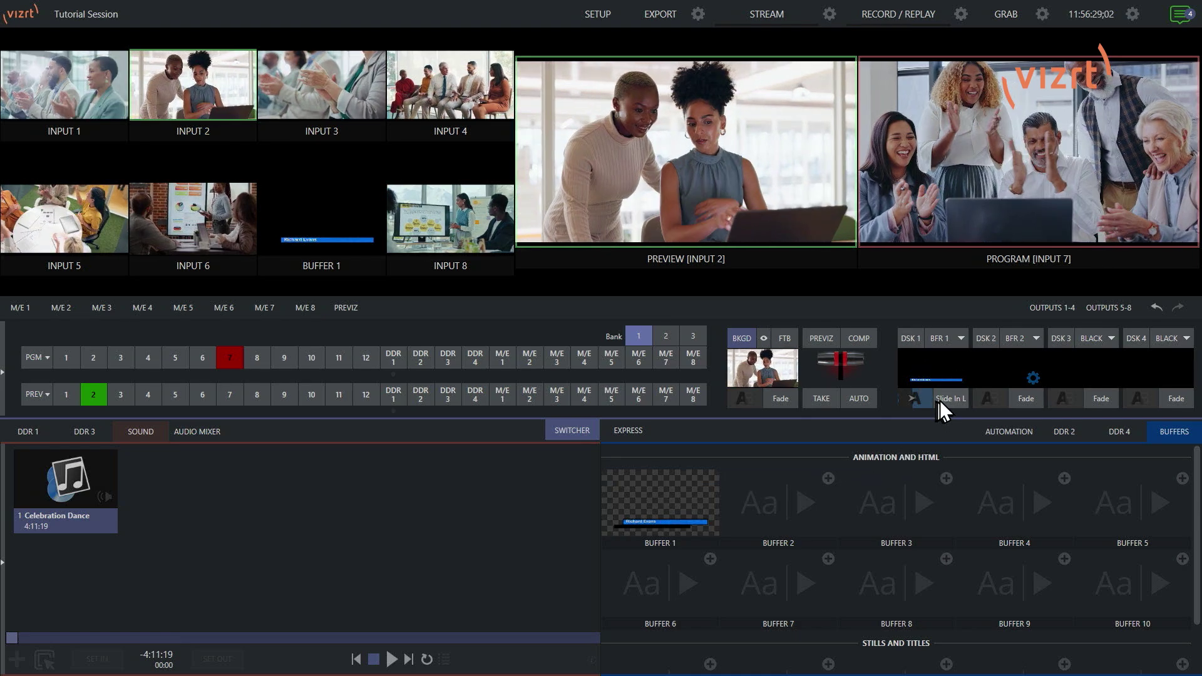
pyautogui.click(946, 398)
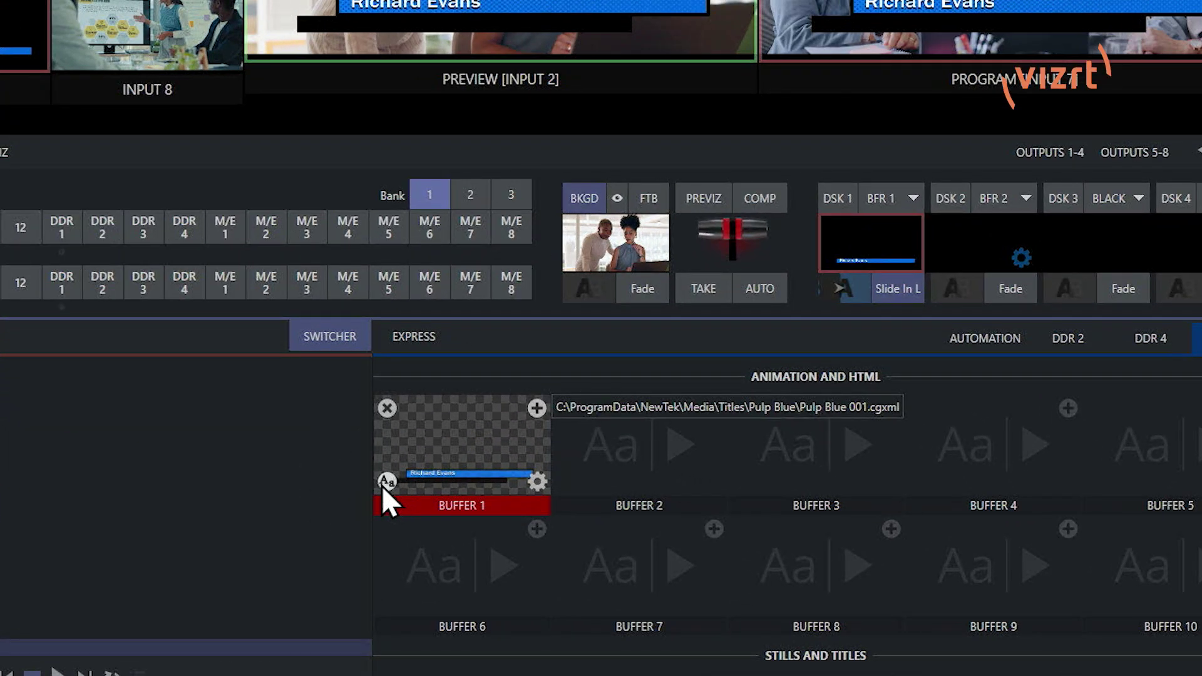
pyautogui.click(383, 486)
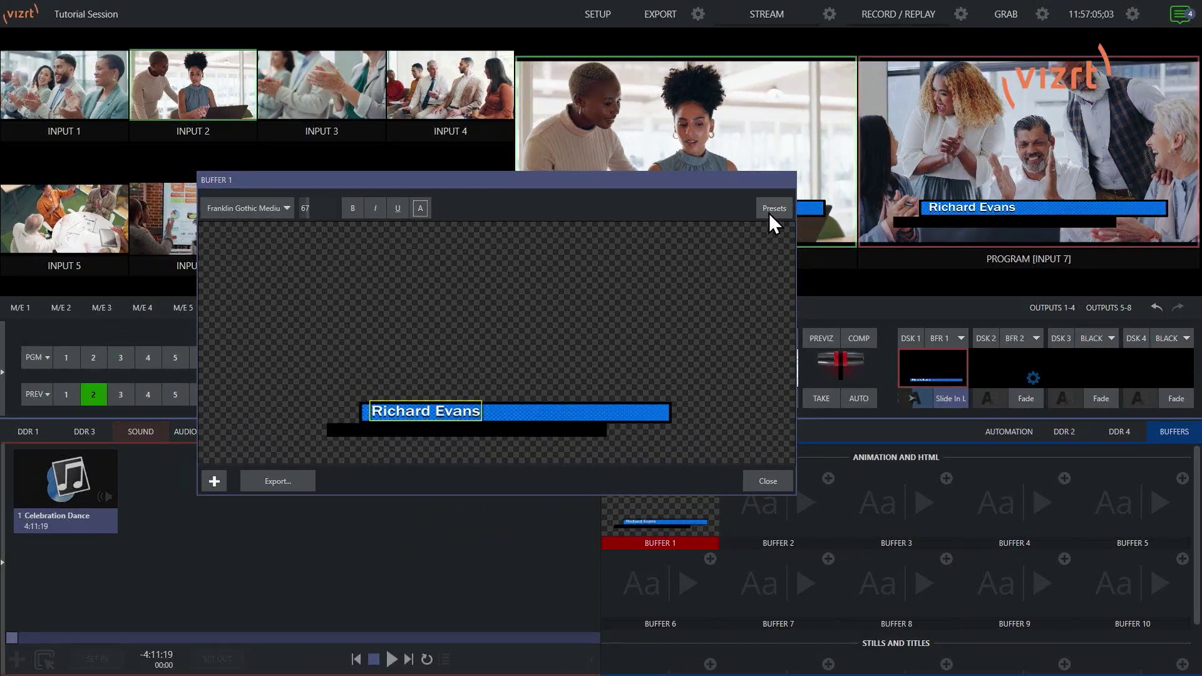
# Step: Save the title's current name into Data Preset 1 from the Data Presets list
pyautogui.click(769, 212)
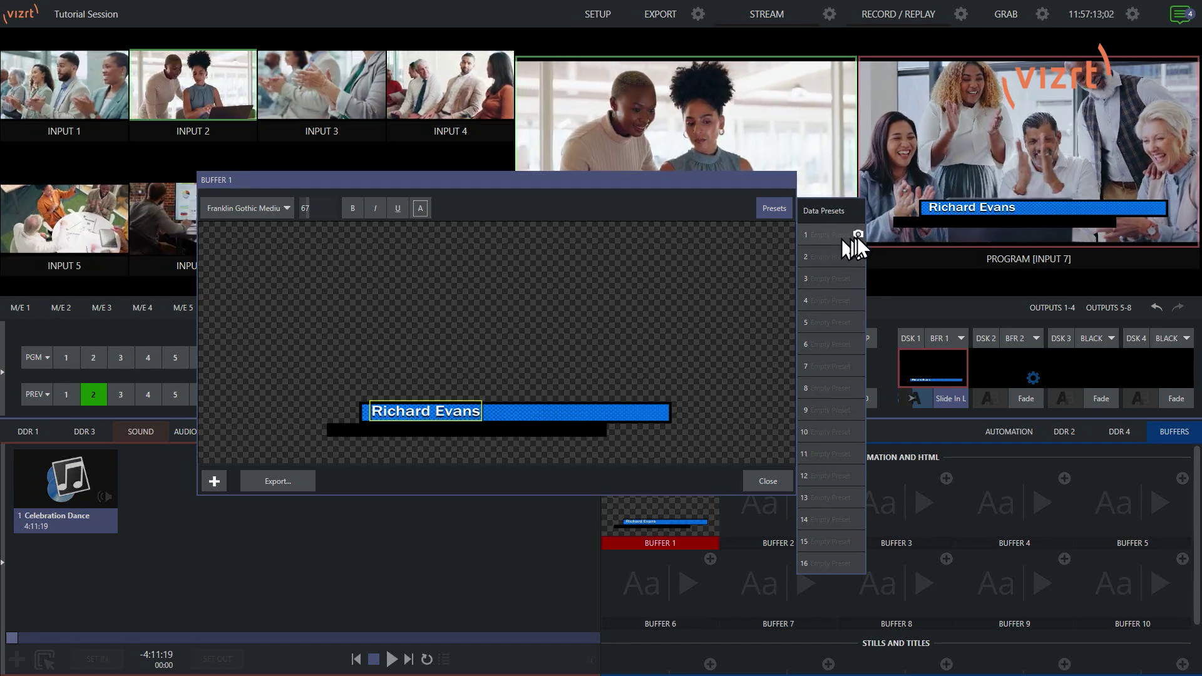
pyautogui.click(858, 235)
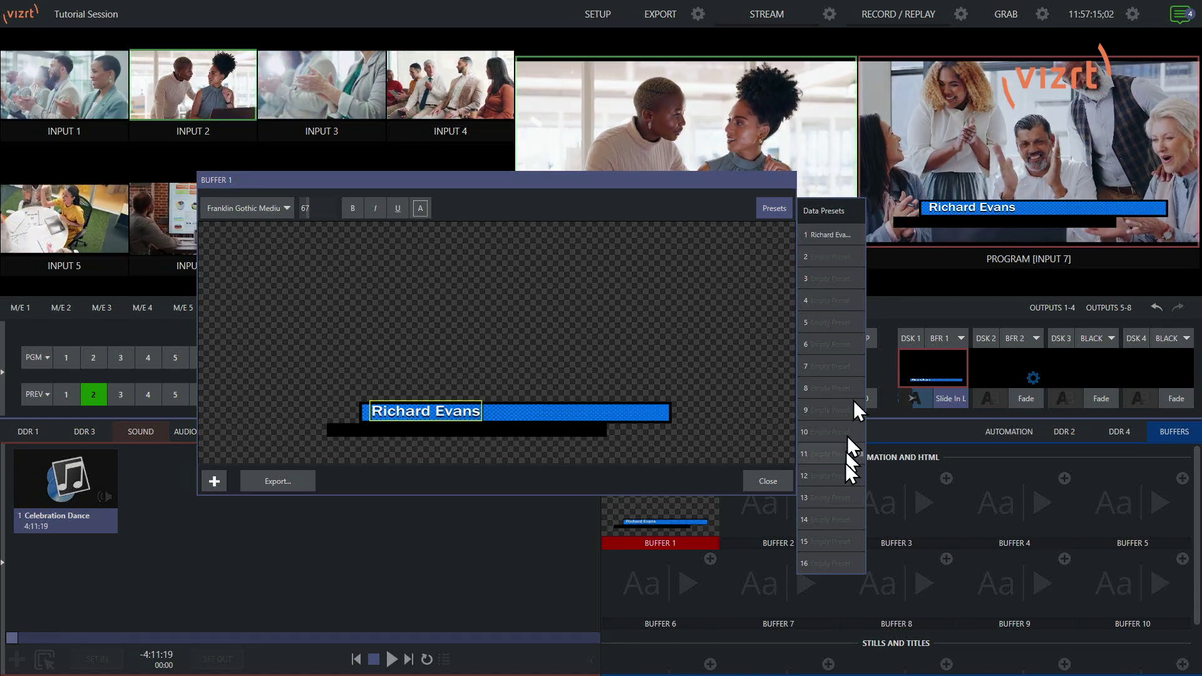
pyautogui.rightClick(832, 234)
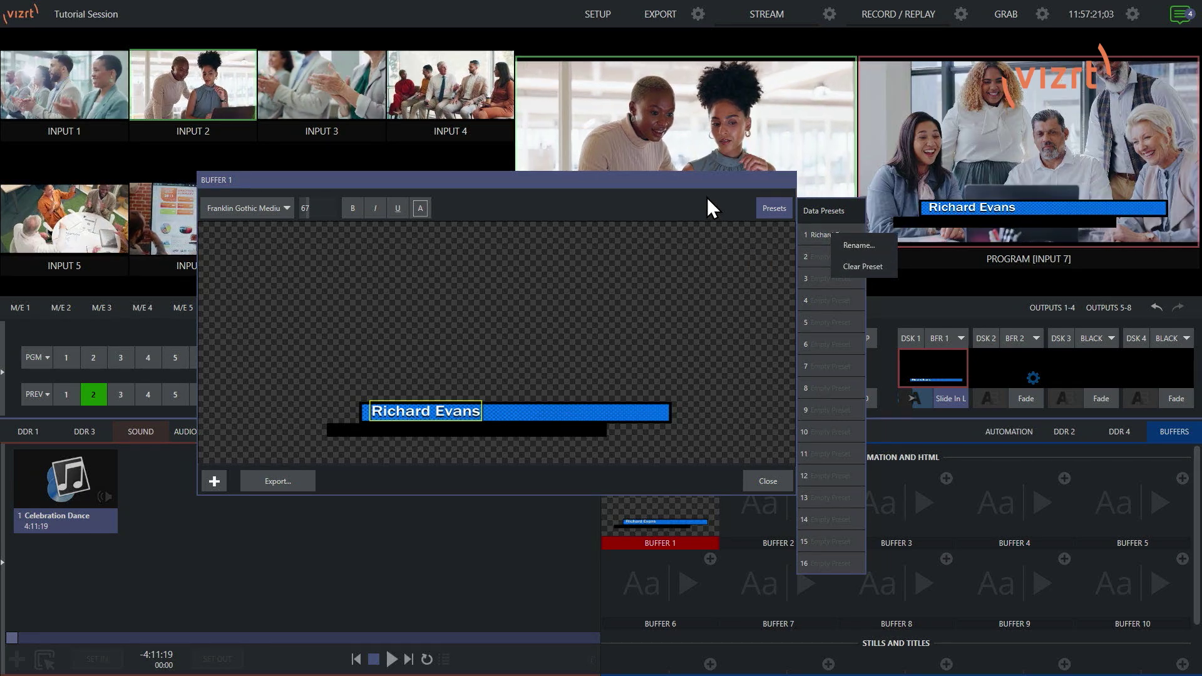
pyautogui.click(708, 198)
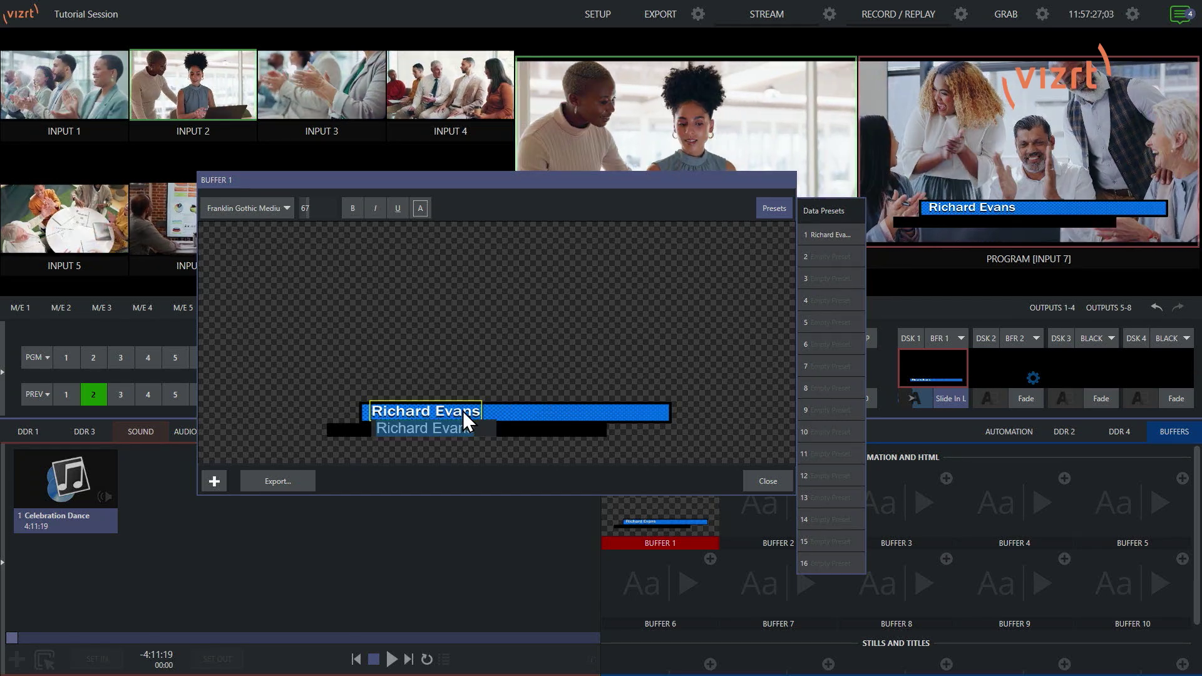
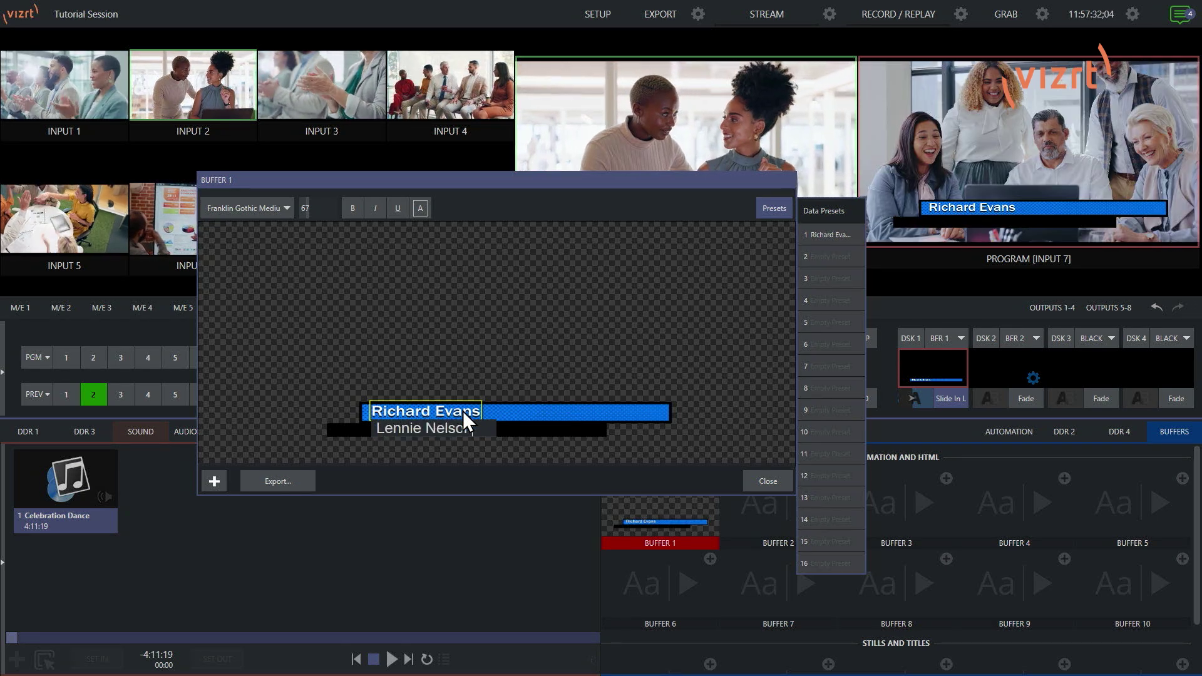
# Step: Enter three new guest names in the title, saving them as Data Presets 2, 3 and 4
pyautogui.press('Return')
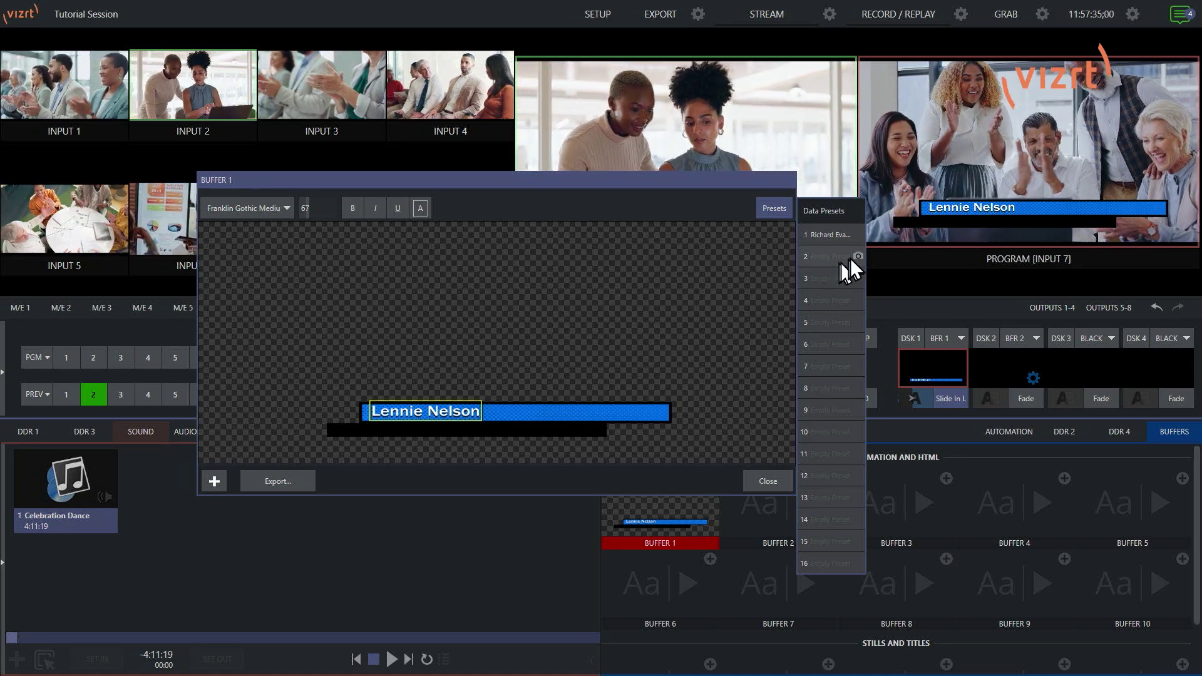
pyautogui.click(856, 256)
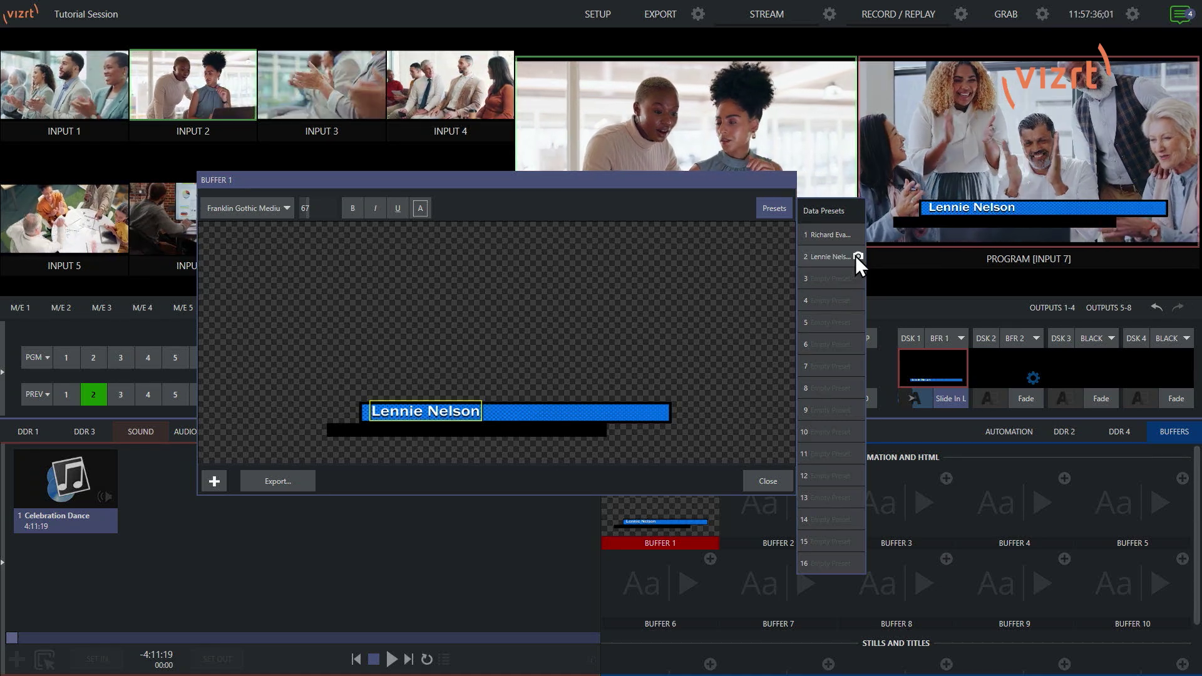
pyautogui.doubleClick(445, 411)
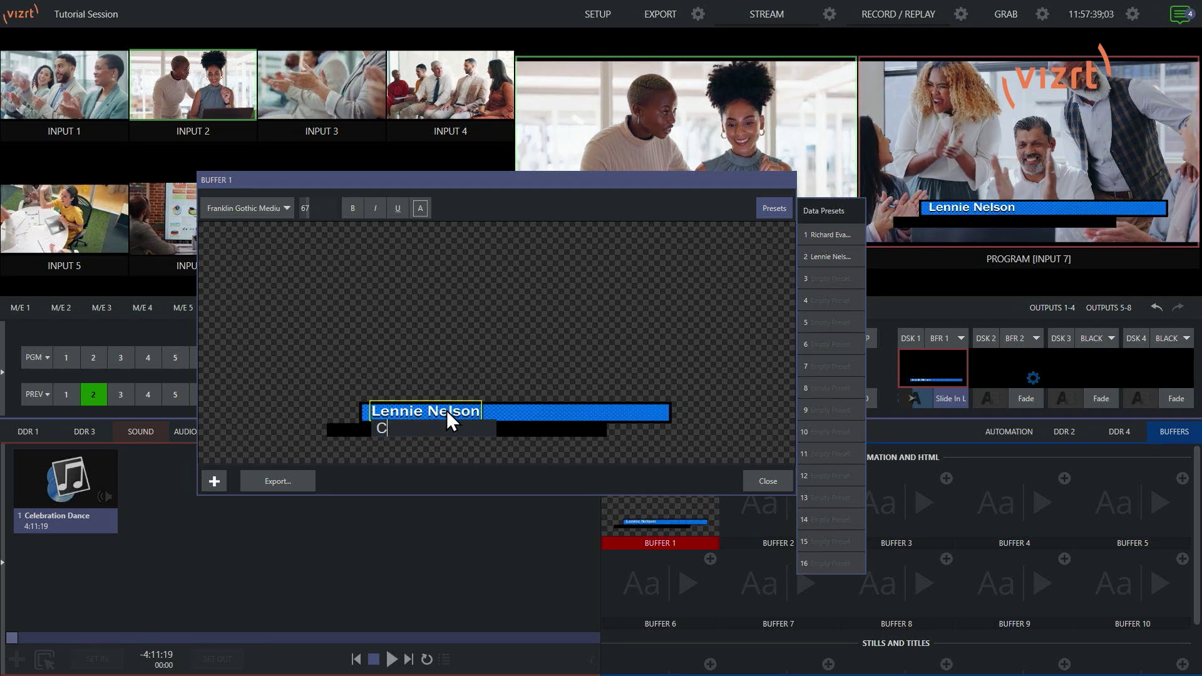
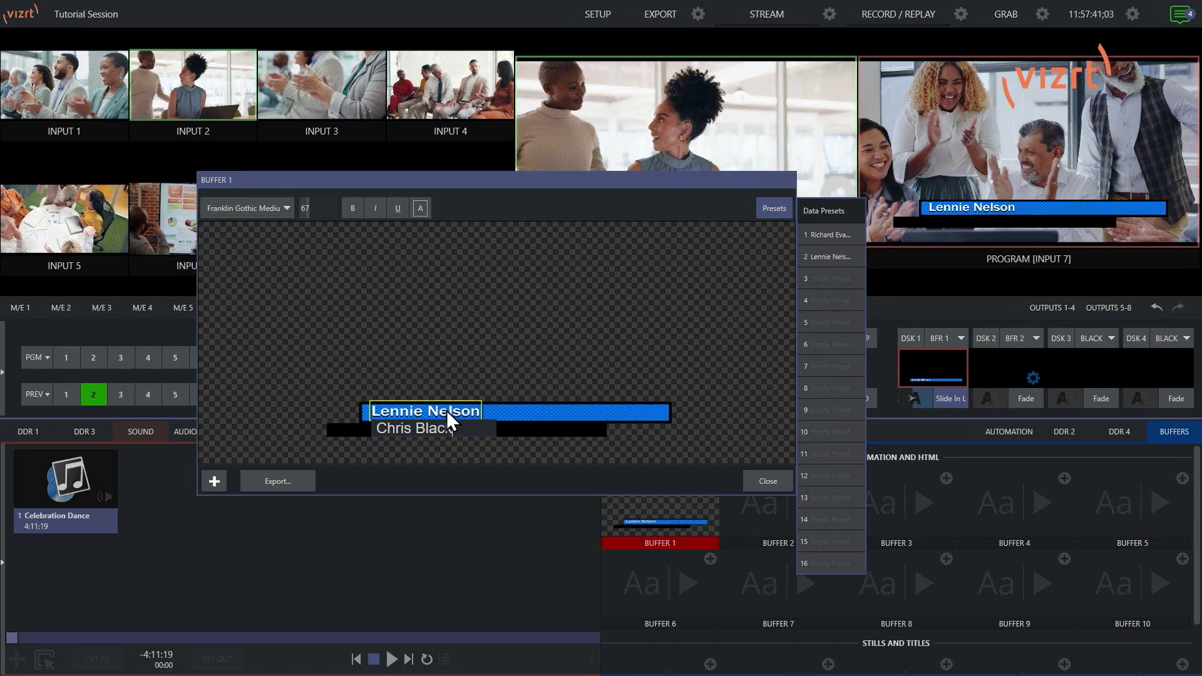
pyautogui.press('Return')
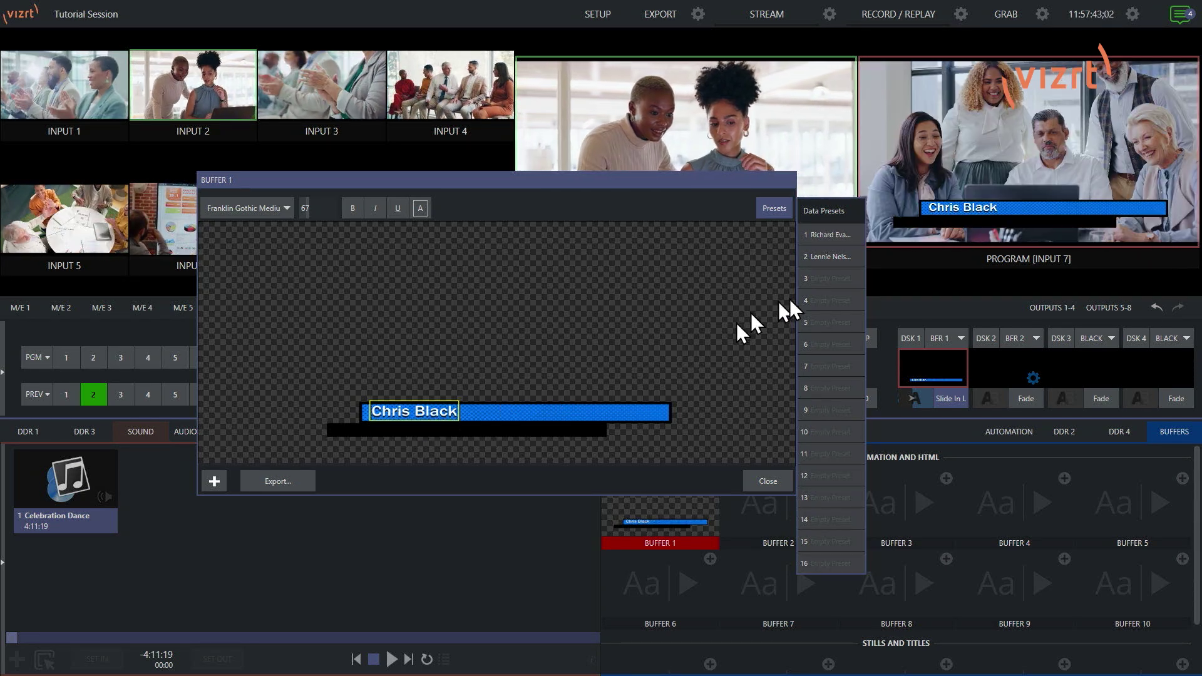
pyautogui.click(855, 278)
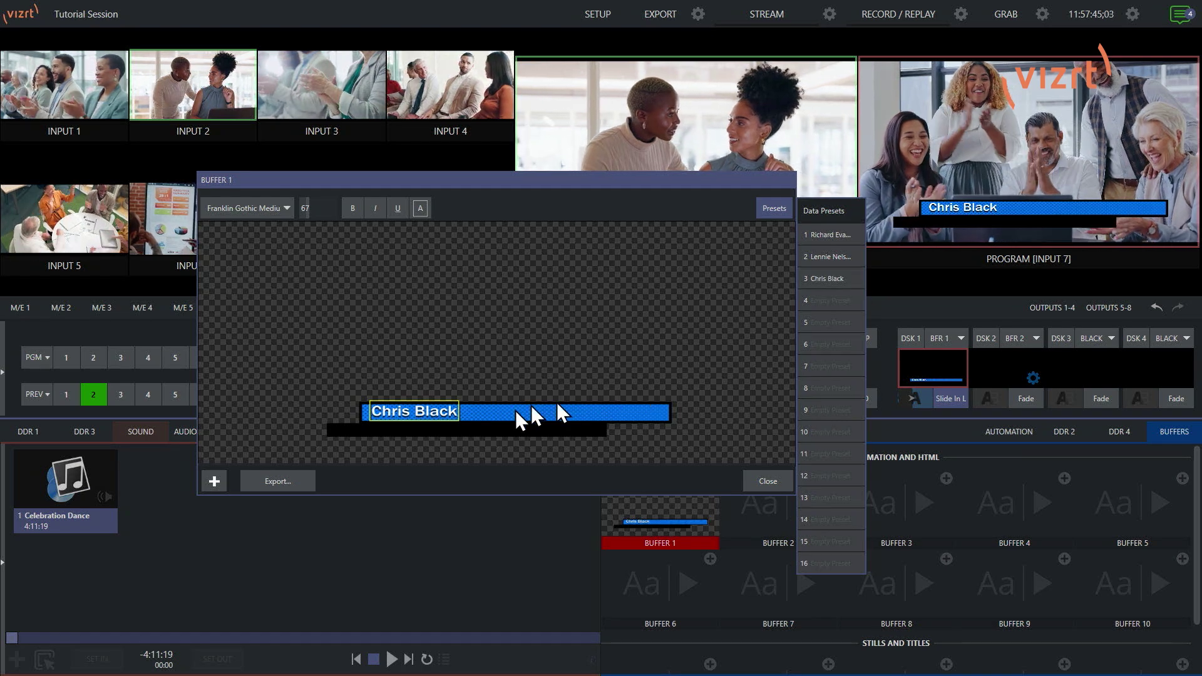
pyautogui.doubleClick(445, 411)
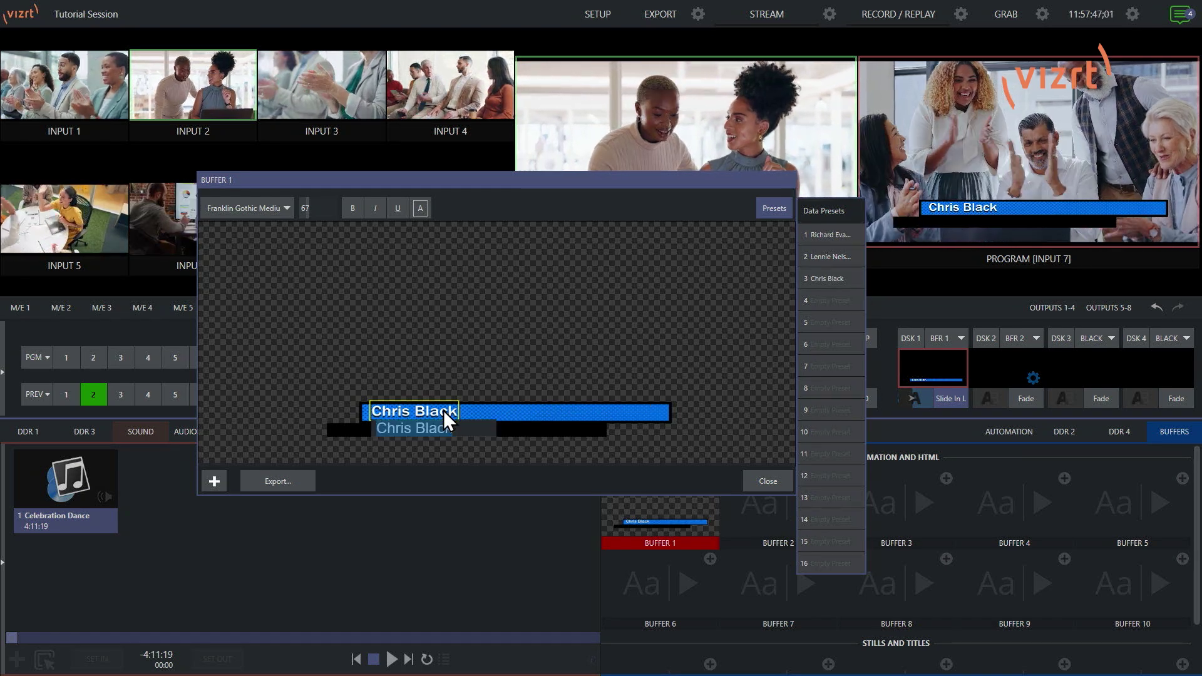
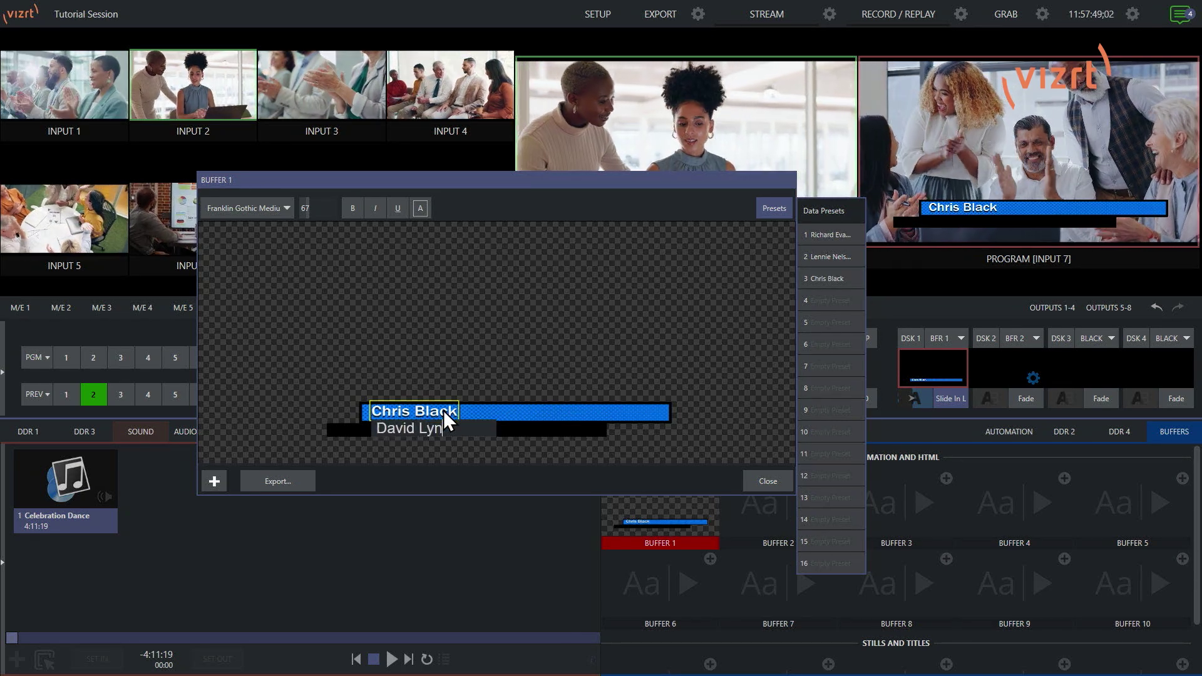
pyautogui.press('Return')
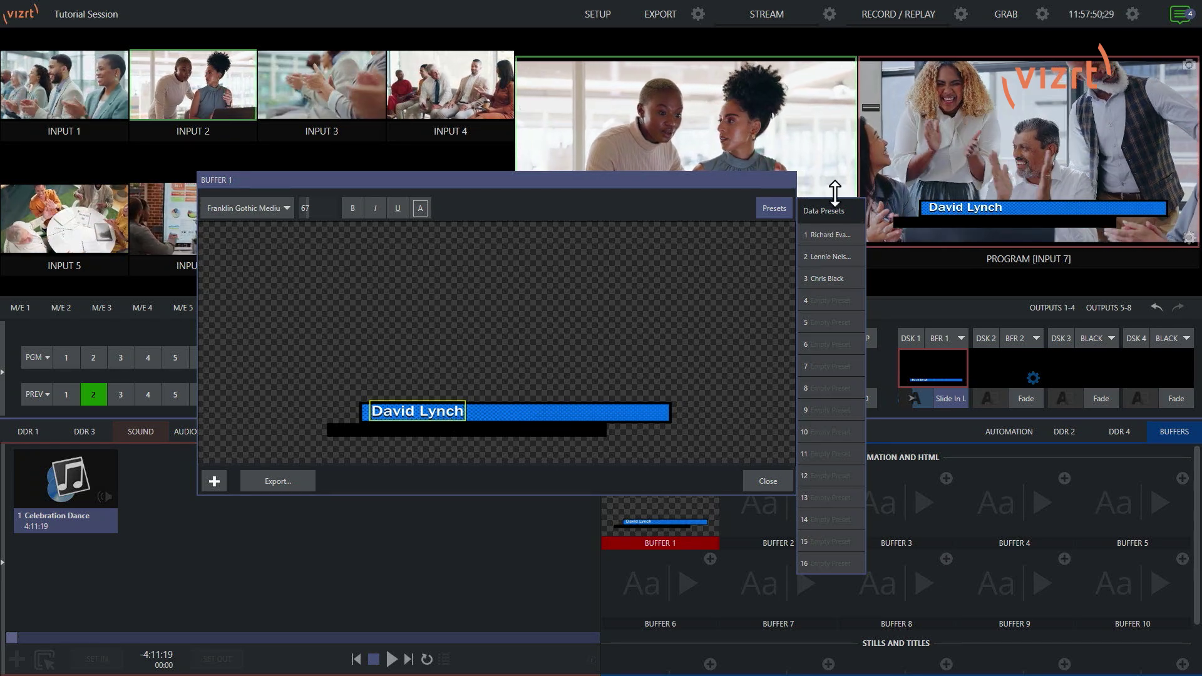
pyautogui.click(857, 299)
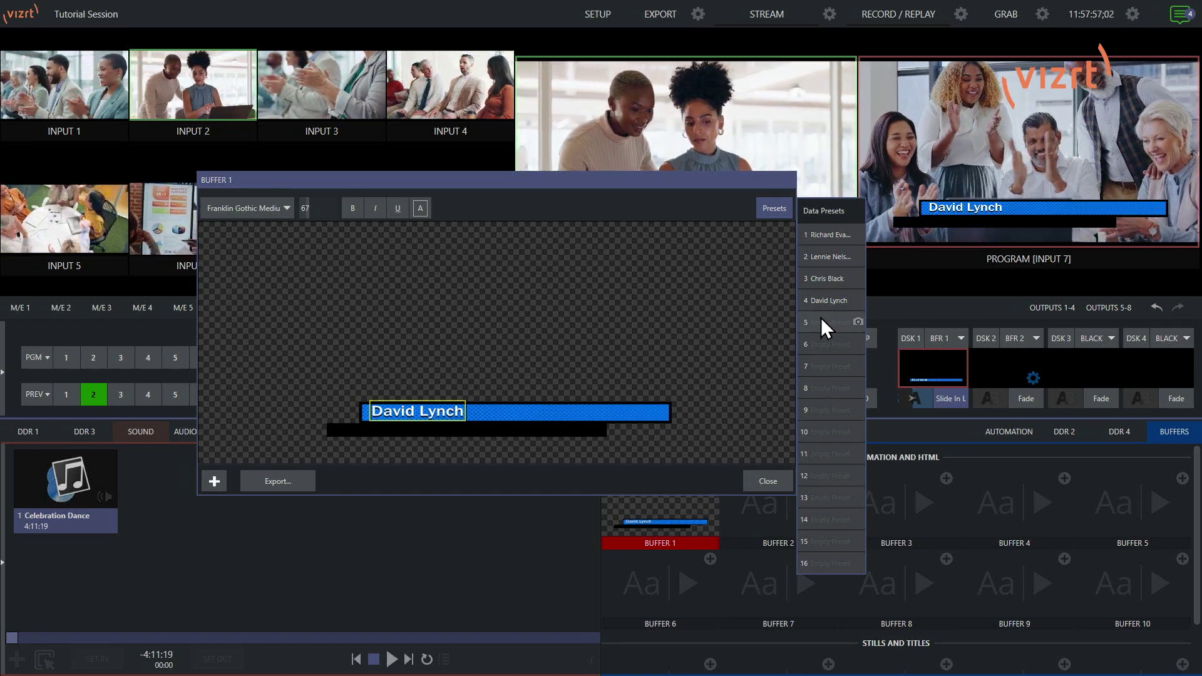
# Step: Recall Data Presets 3, 2 and then 1 into the live lower third
pyautogui.click(825, 280)
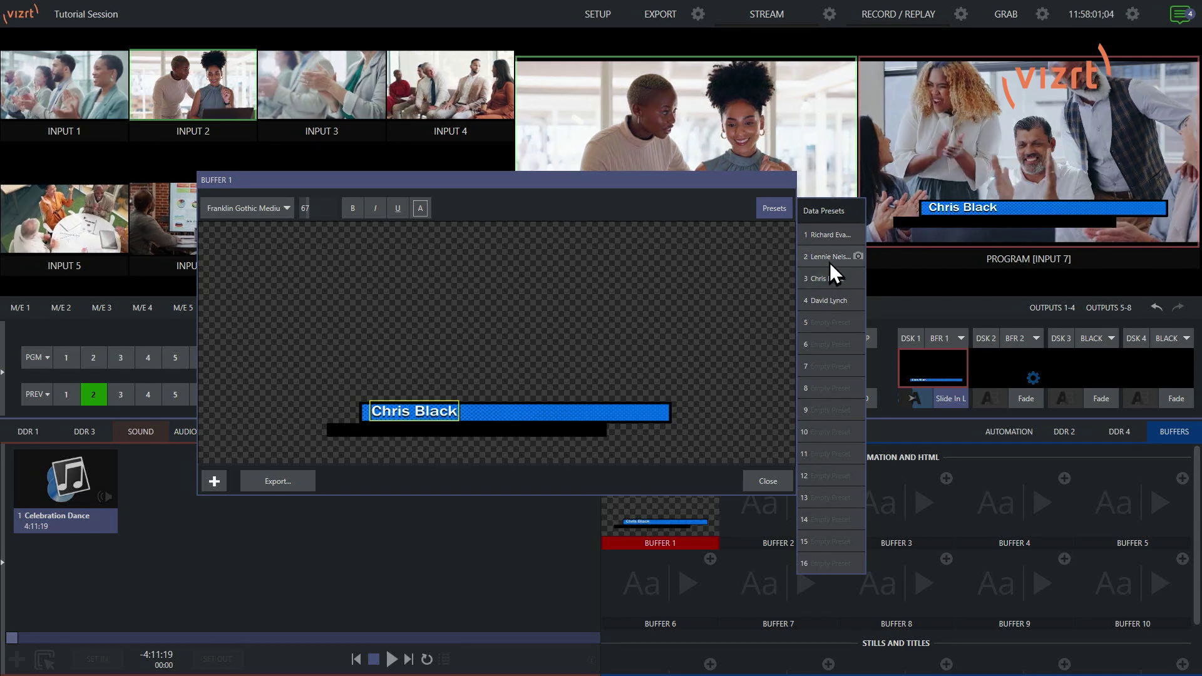
pyautogui.click(829, 258)
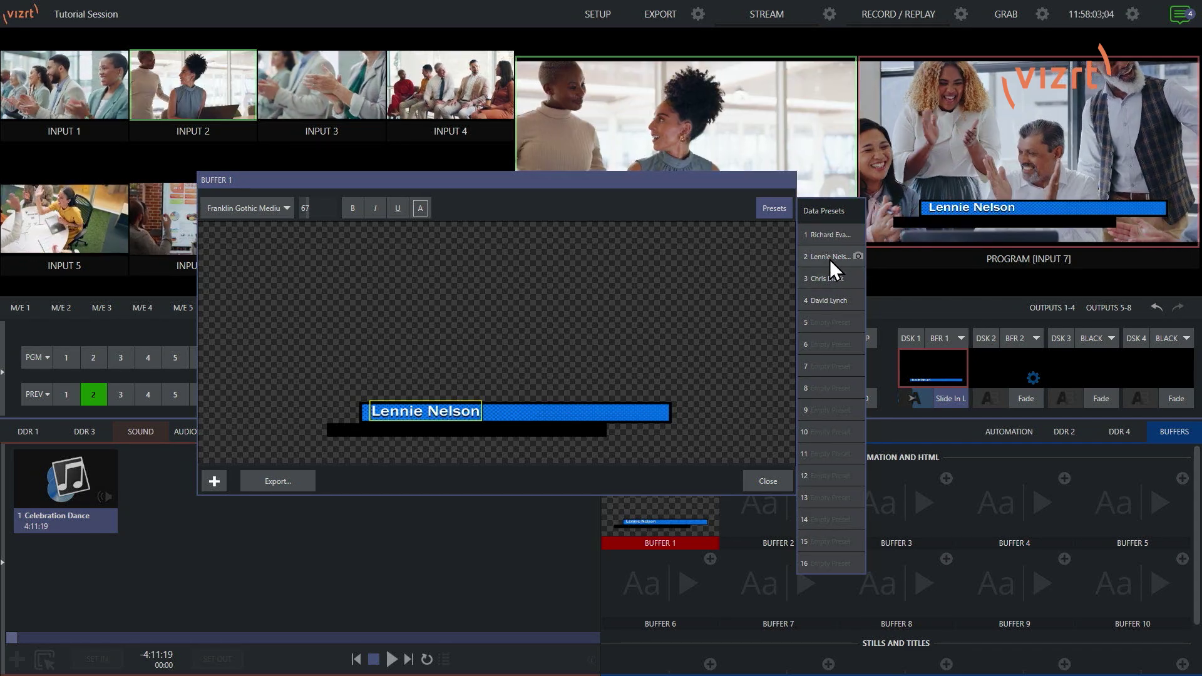
pyautogui.click(831, 239)
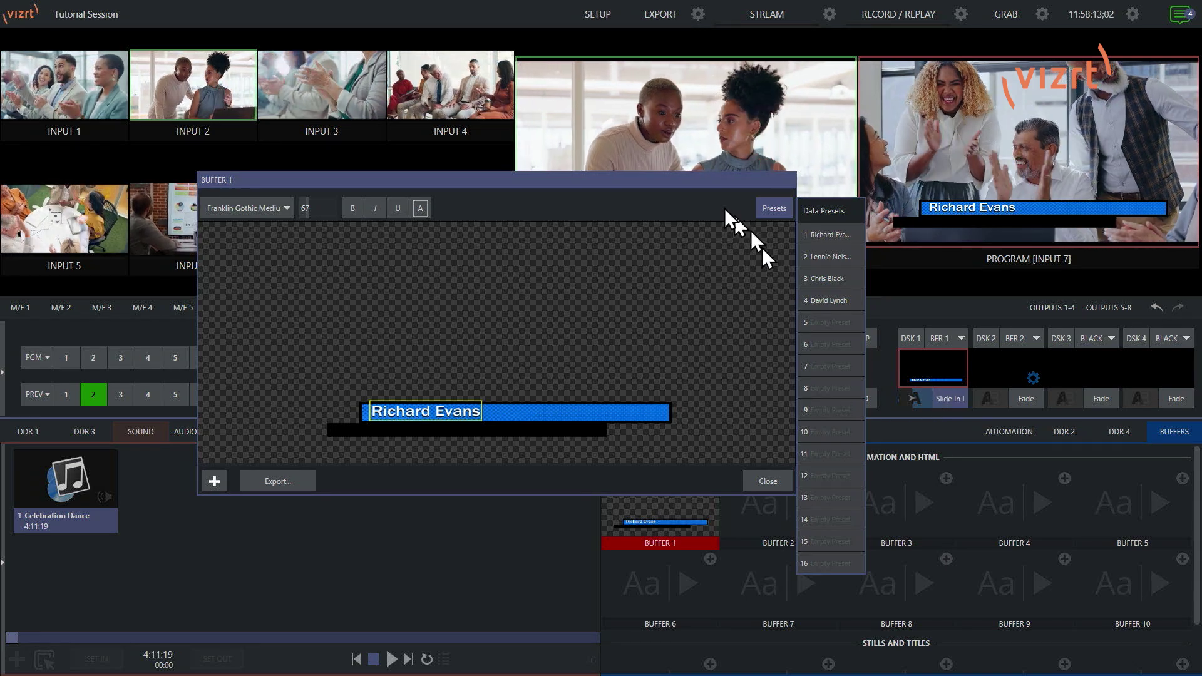
# Step: Collapse the Data Presets list and close the Buffer 1 title editor
pyautogui.click(770, 208)
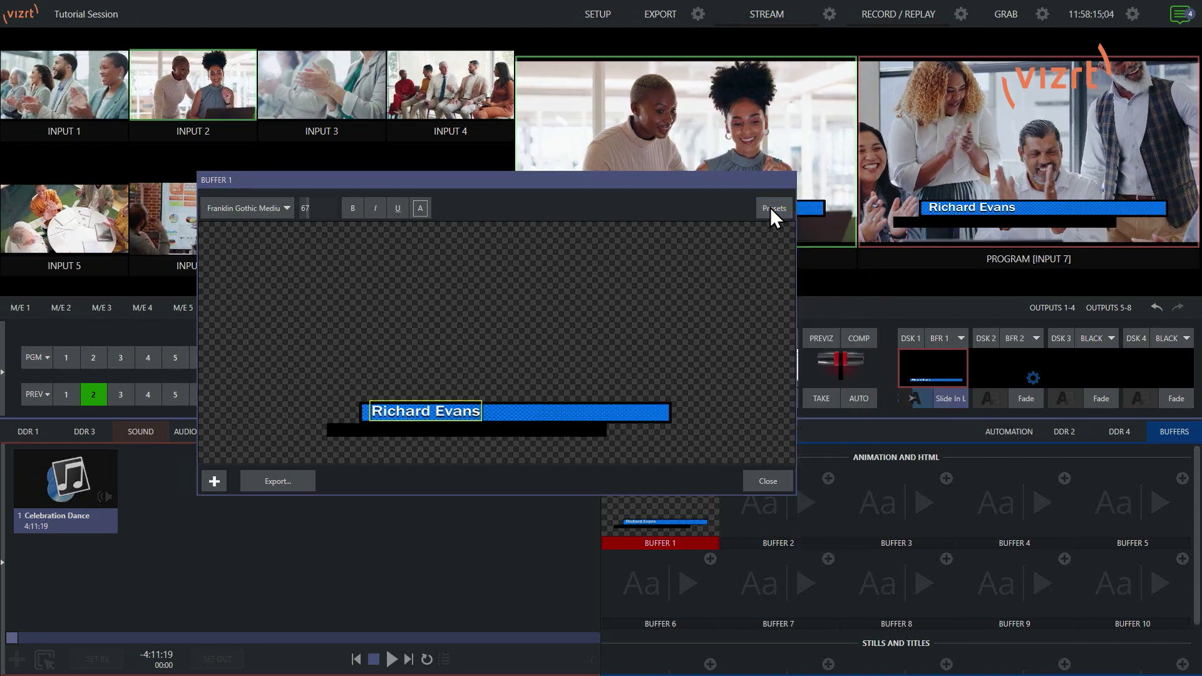
pyautogui.click(773, 206)
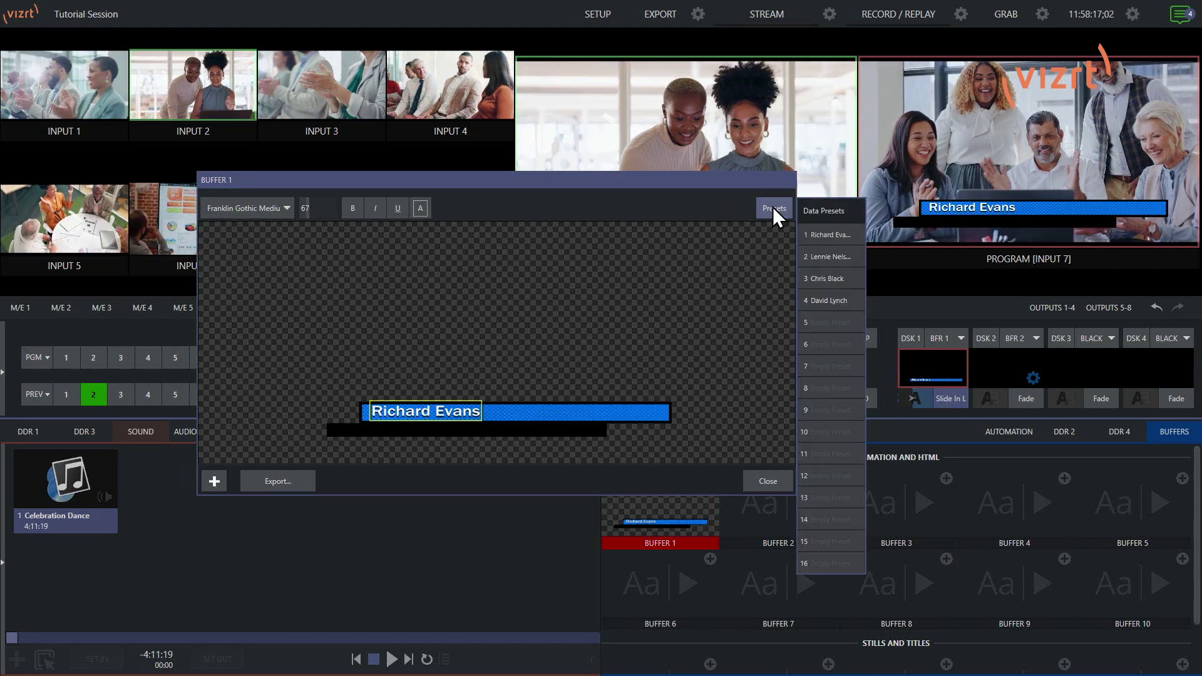
pyautogui.click(773, 206)
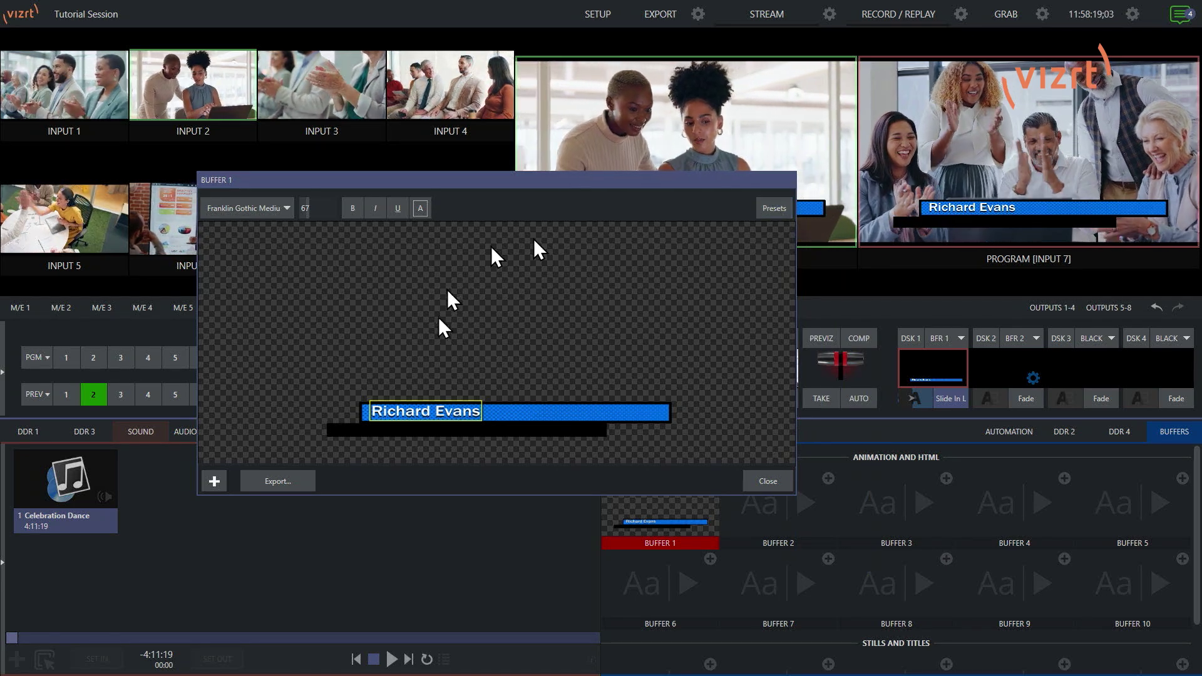
pyautogui.click(772, 480)
# Step: From Buffer 1's Title Presets settings, recall presets 2, 3, 2, 4 and finally 1
pyautogui.moveTo(746, 500)
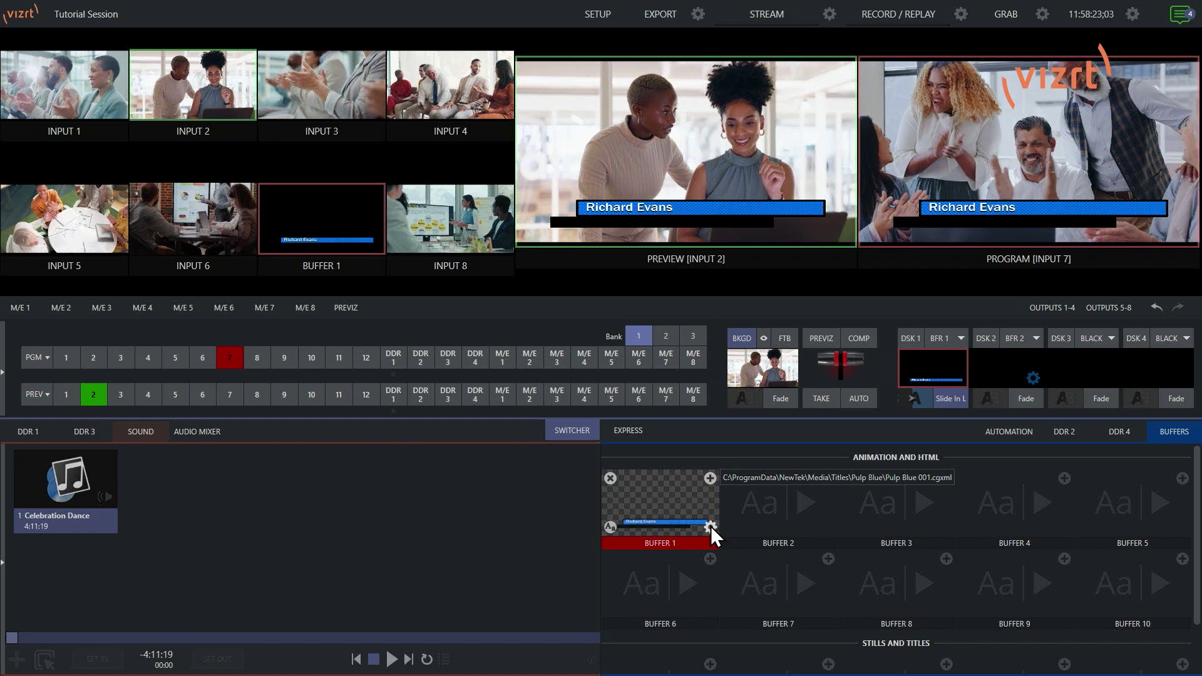
pyautogui.click(710, 526)
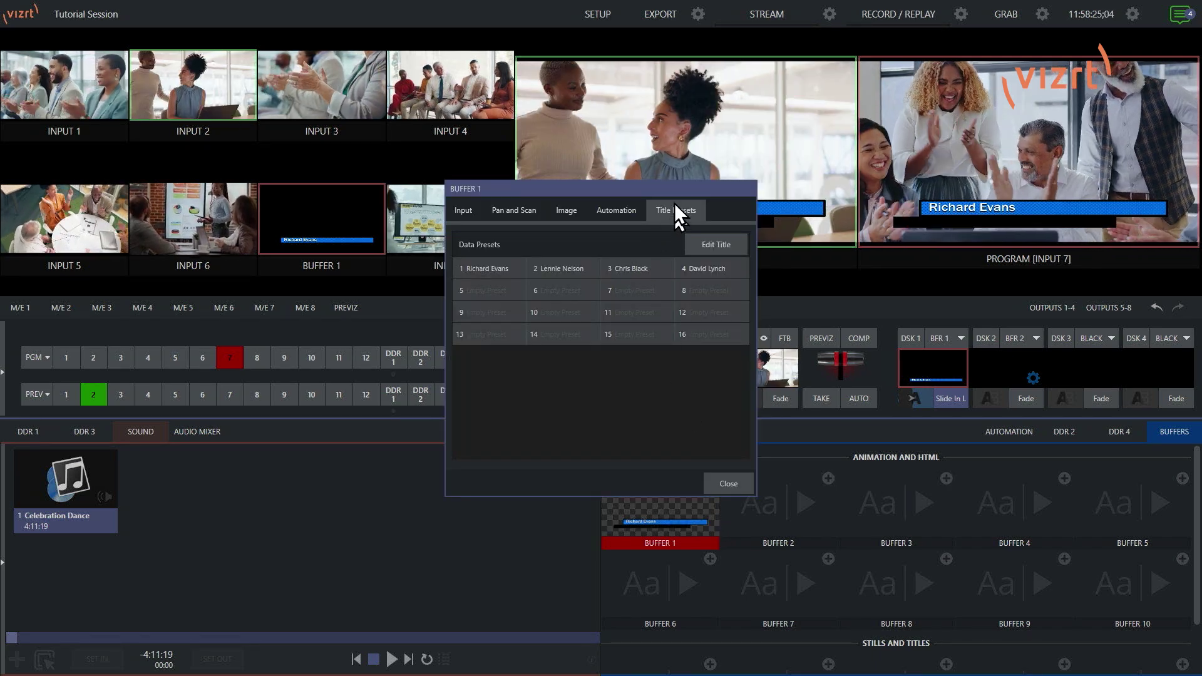
pyautogui.moveTo(670, 186); pyautogui.dragTo(584, 188)
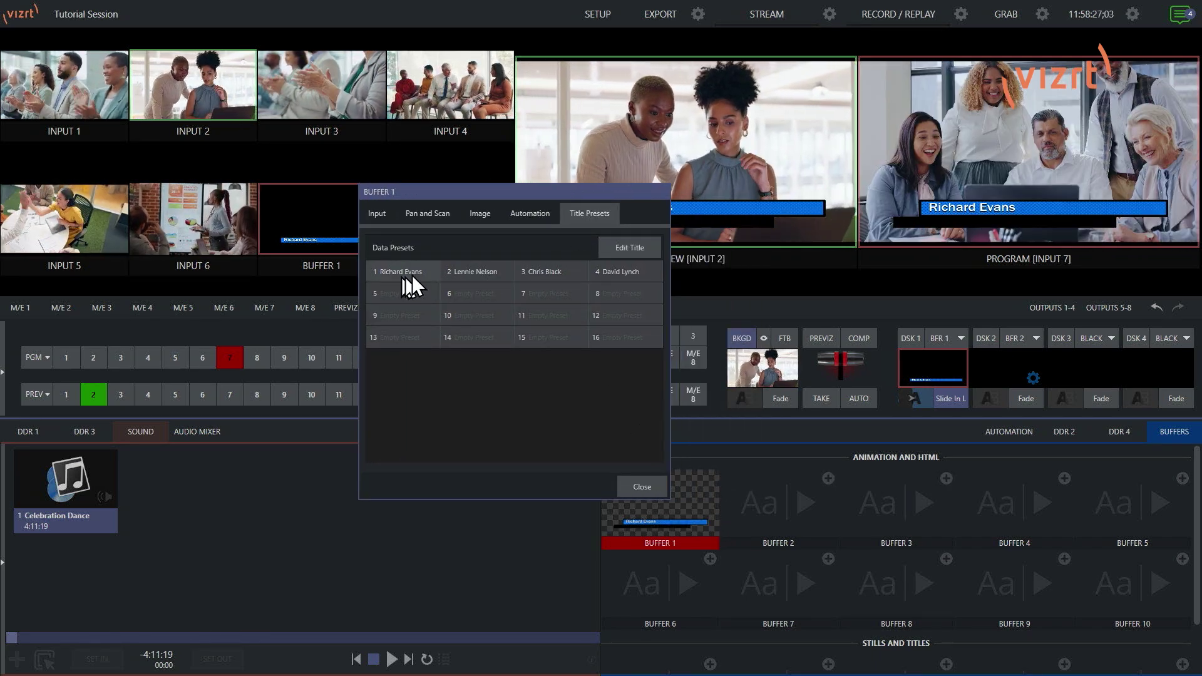
pyautogui.click(468, 273)
pyautogui.click(540, 272)
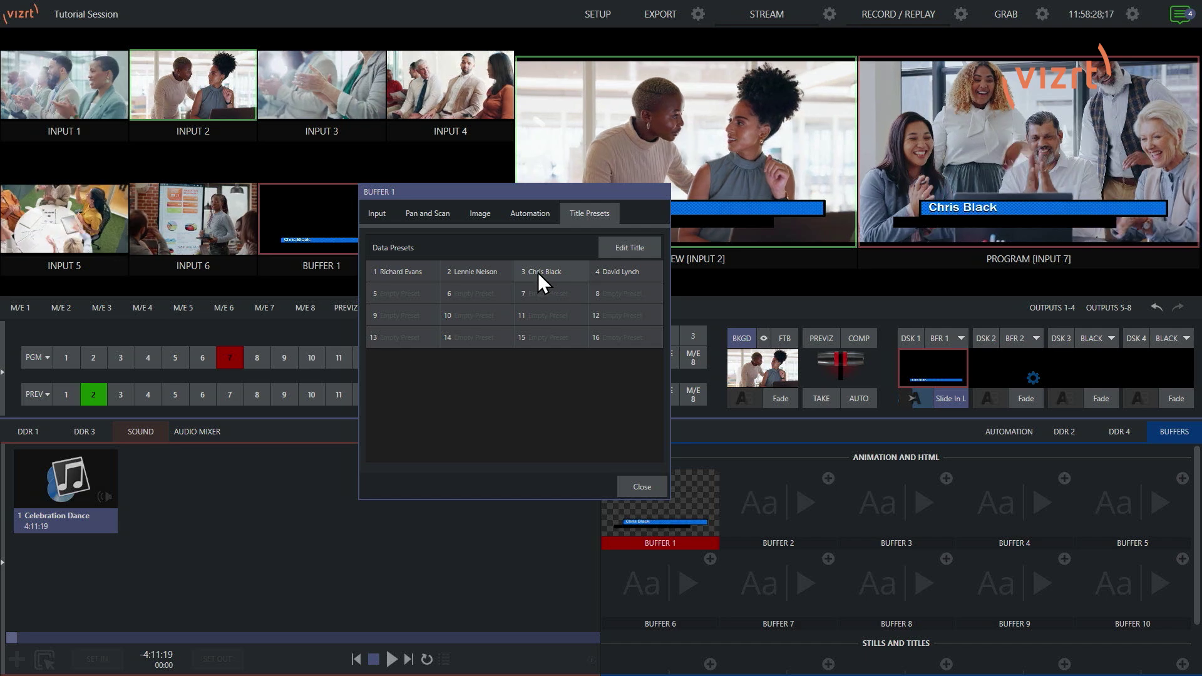
pyautogui.click(492, 273)
pyautogui.click(614, 273)
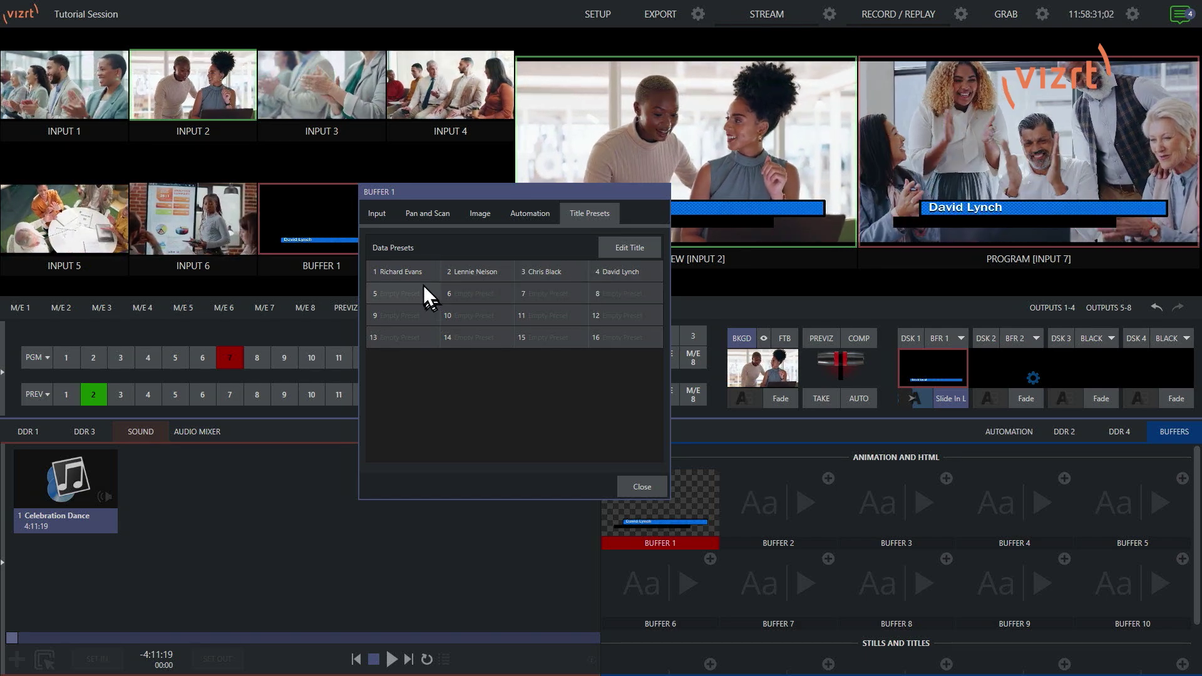
pyautogui.click(397, 272)
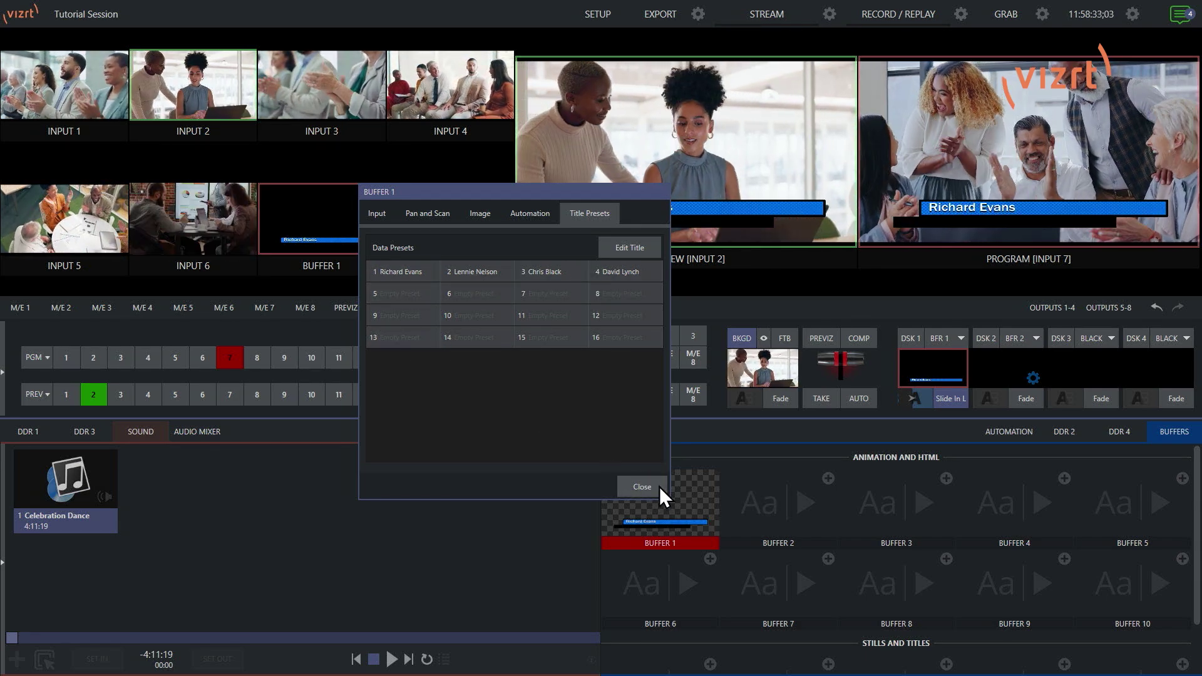